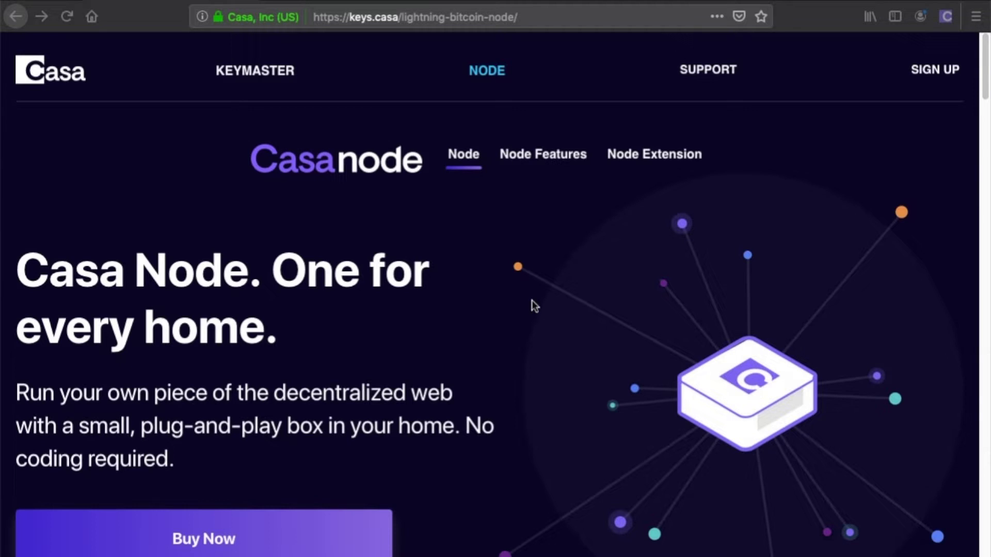
- Try loading the node at casa-node.local by entering 'casa' in Firefox's address bar
left_click(425, 16)
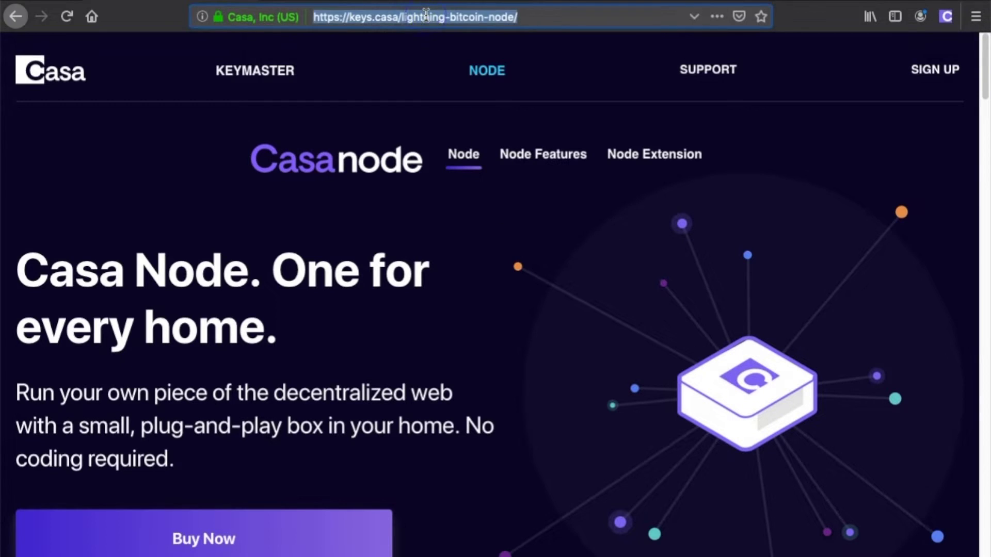
type("casa")
key("Return")
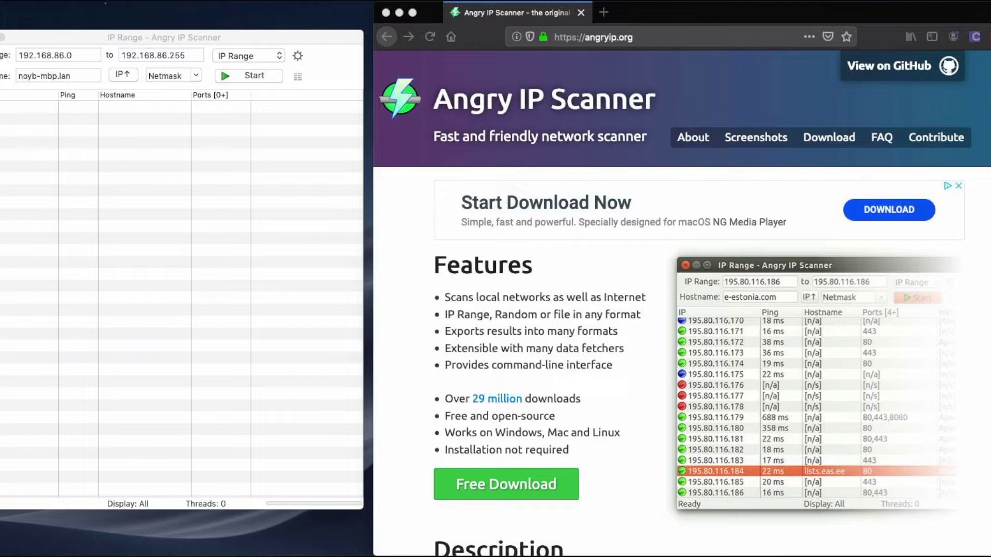
- Scan 192.168.86.0–192.168.86.255 in Angry IP Scanner and locate the casa-node.lan result
left_click(693, 221)
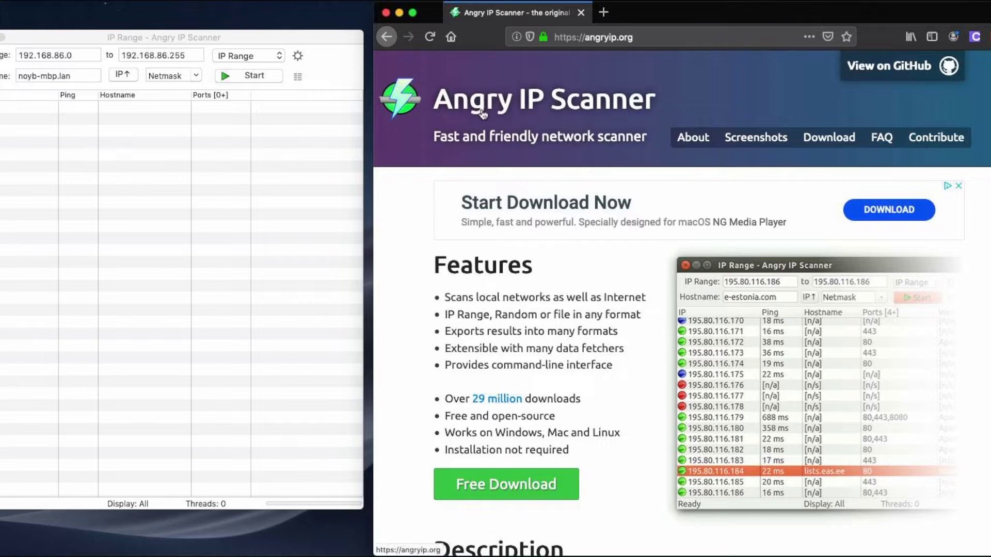
left_click(619, 38)
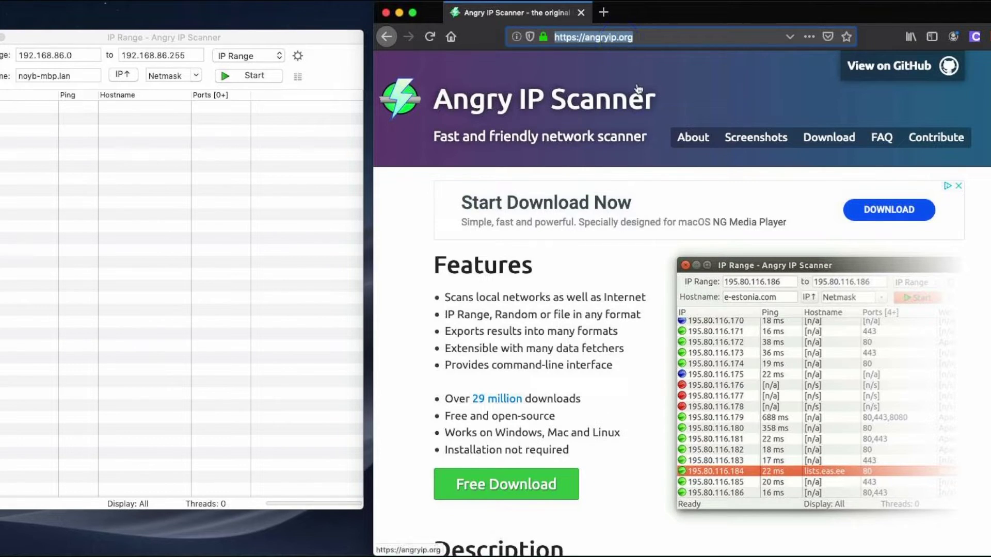
left_click(327, 39)
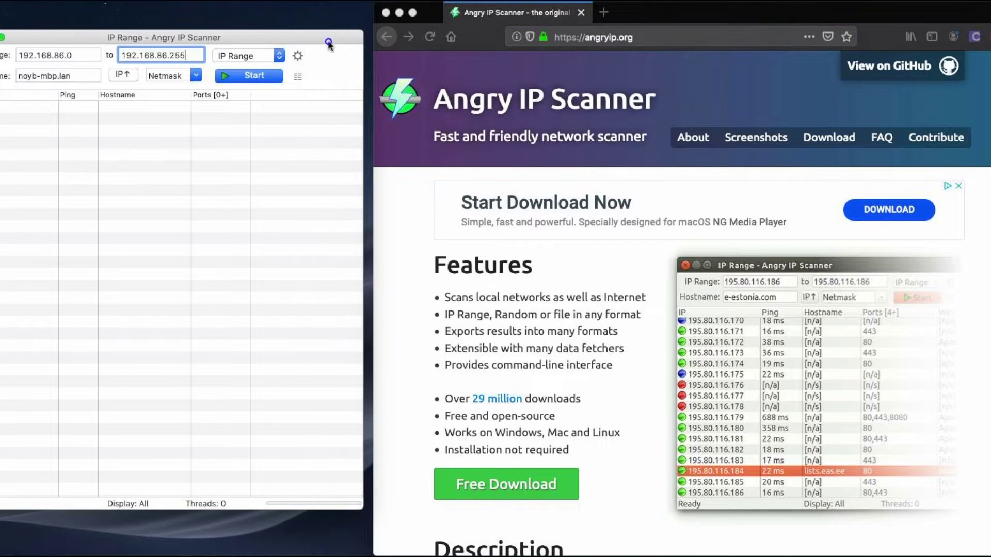
left_click(262, 75)
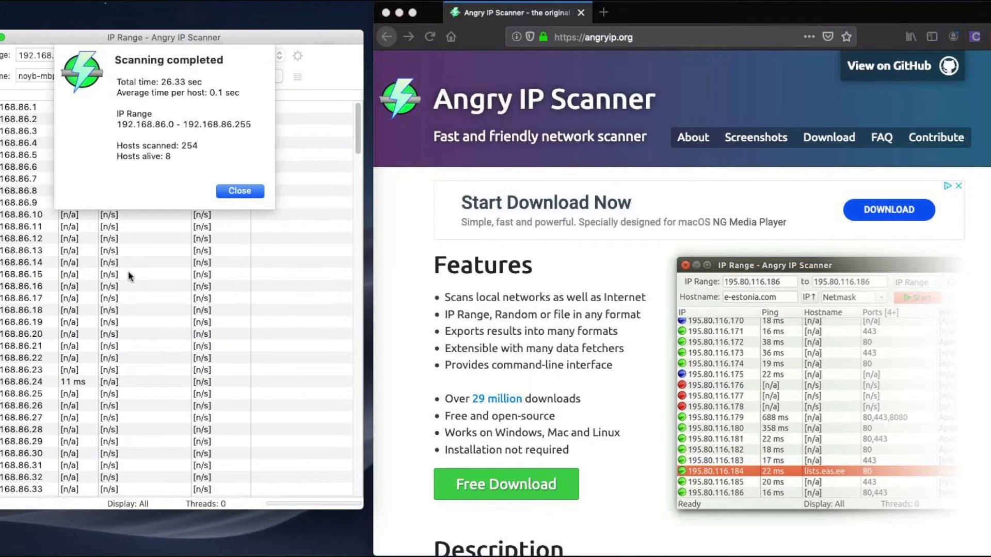
left_click(233, 191)
scroll(231, 192, "down", 15)
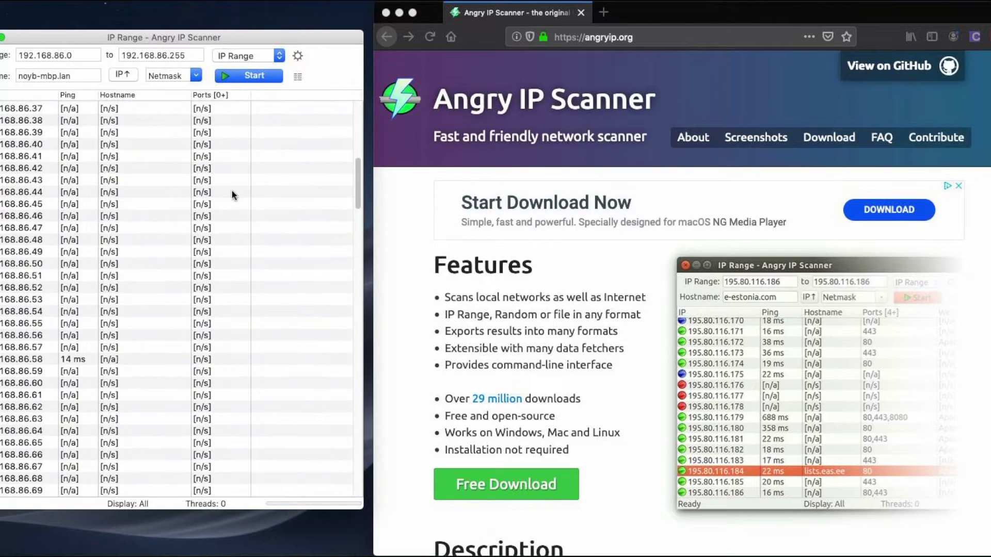
scroll(232, 195, "down", 3)
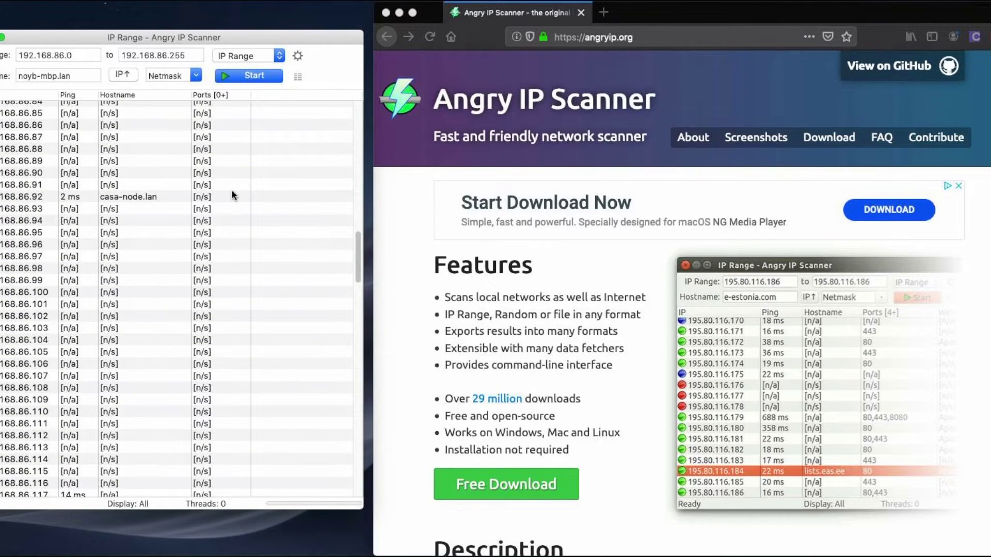
left_click(149, 196)
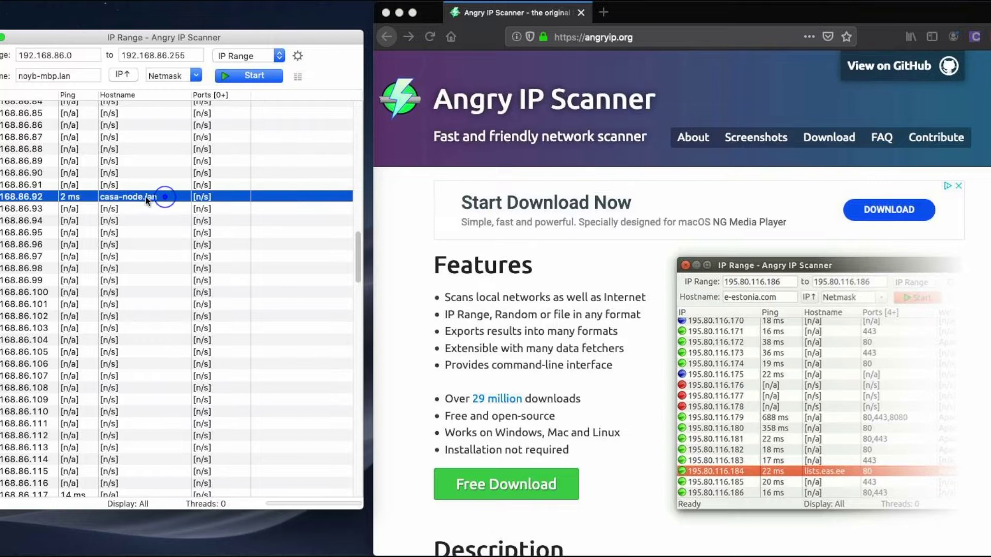
- Copy casa-node.lan's IP 192.168.86.92 and load it in Firefox
double_click(38, 199)
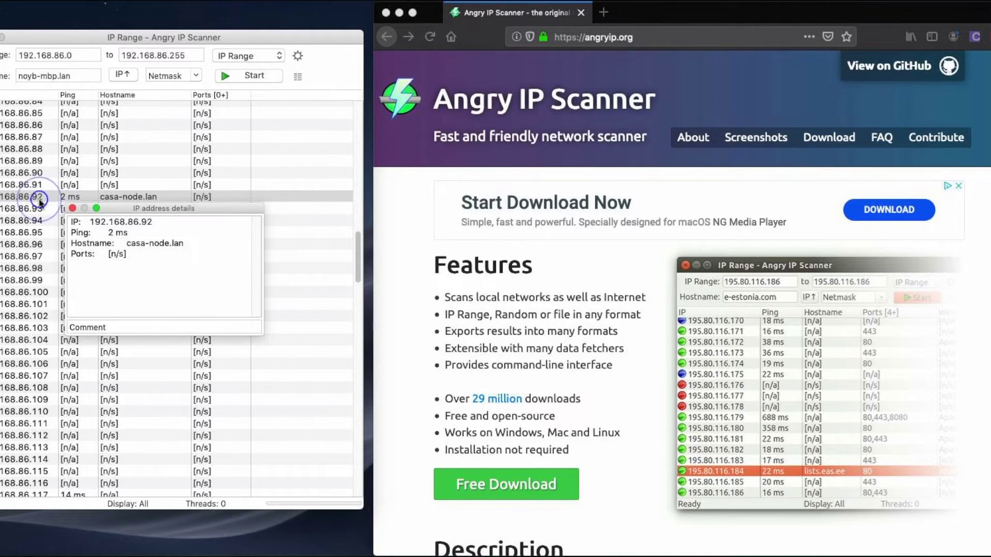
double_click(119, 222)
key("super+c")
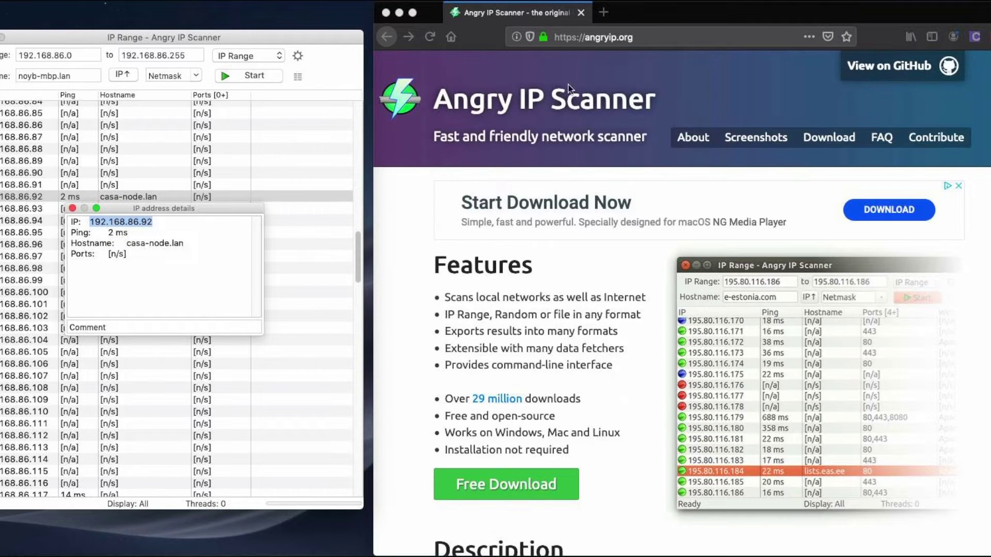
left_click(597, 44)
left_click(598, 41)
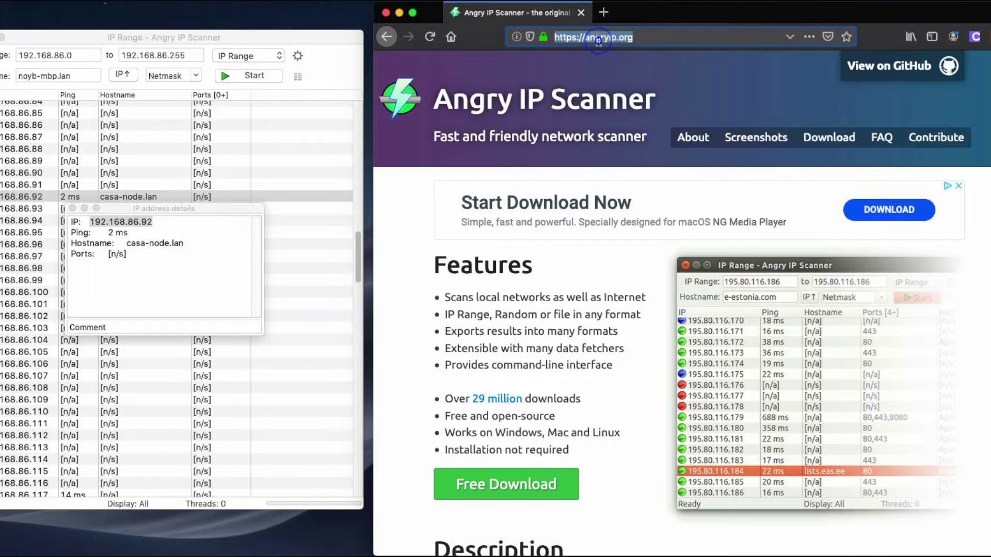
key("super+v")
key("Return")
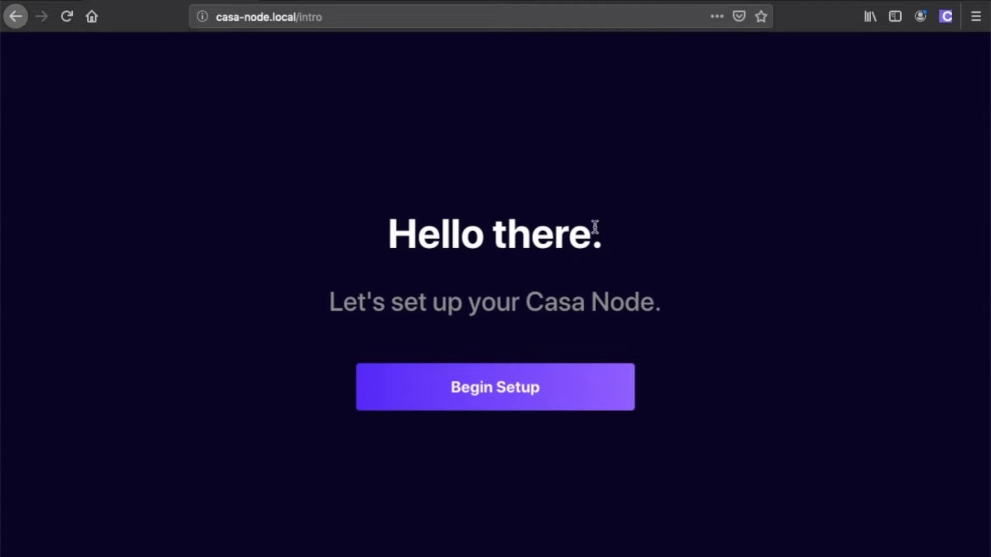
- Begin the Casa Node setup and choose Generate New Seed Phrase
left_click(574, 388)
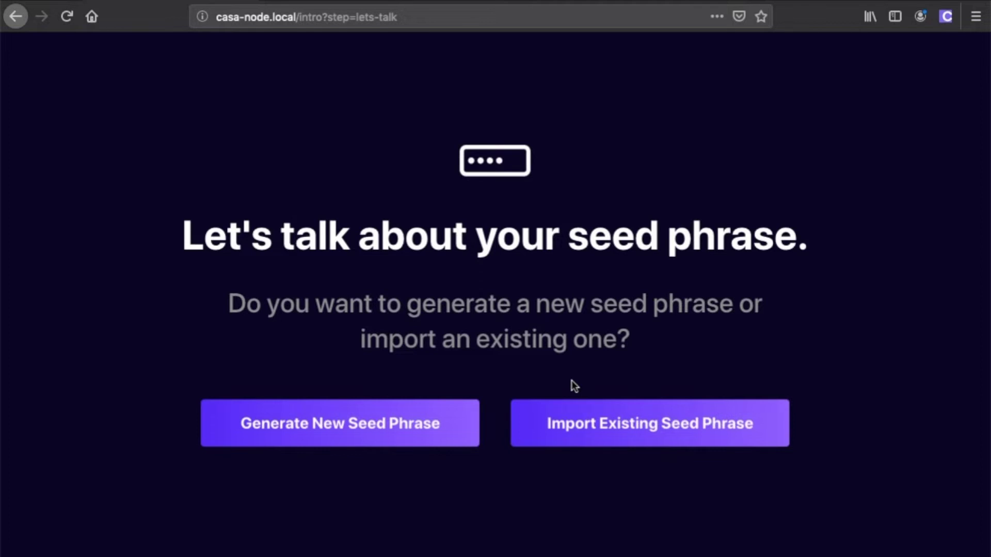
left_click(456, 412)
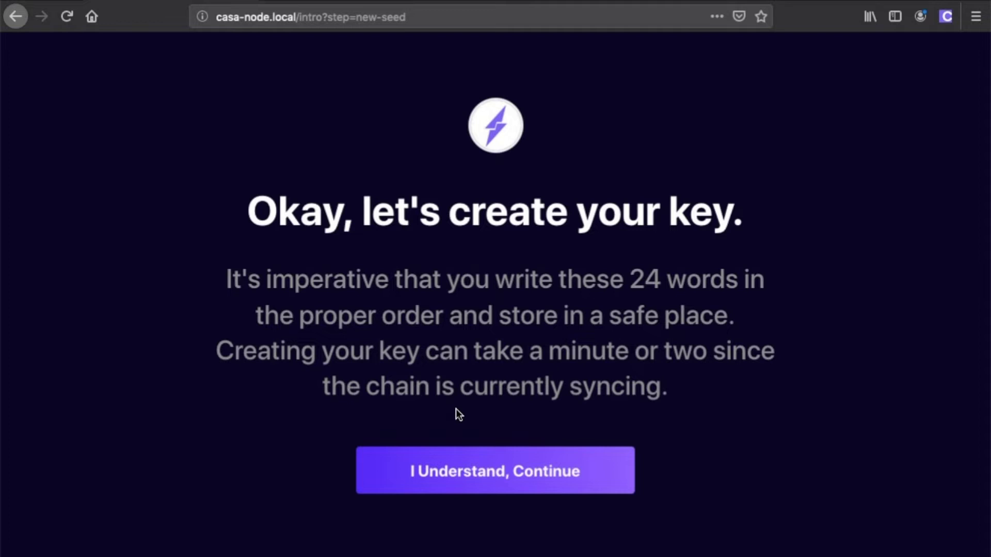
- Acknowledge the key warning and step through all 24 seed words, then finish
left_click(604, 470)
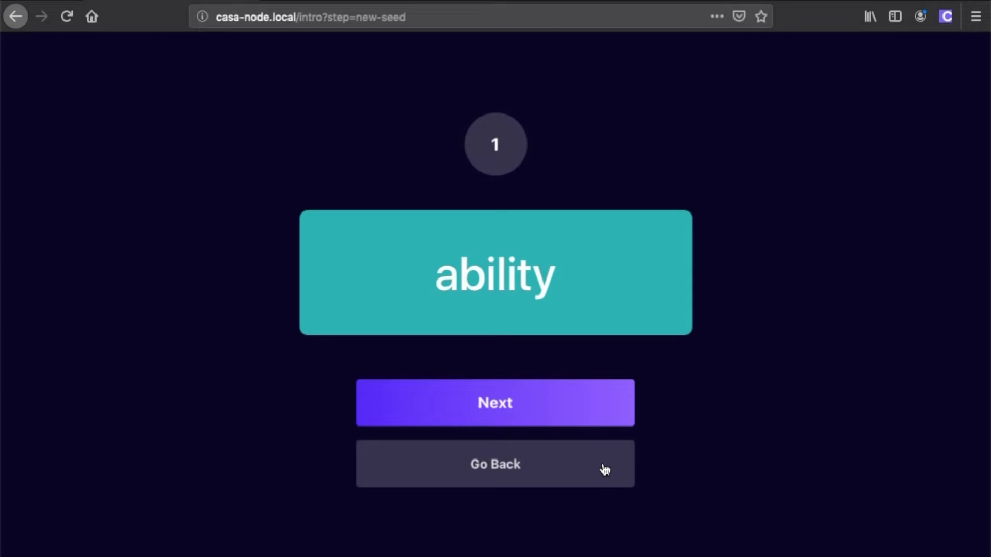
left_click(586, 403)
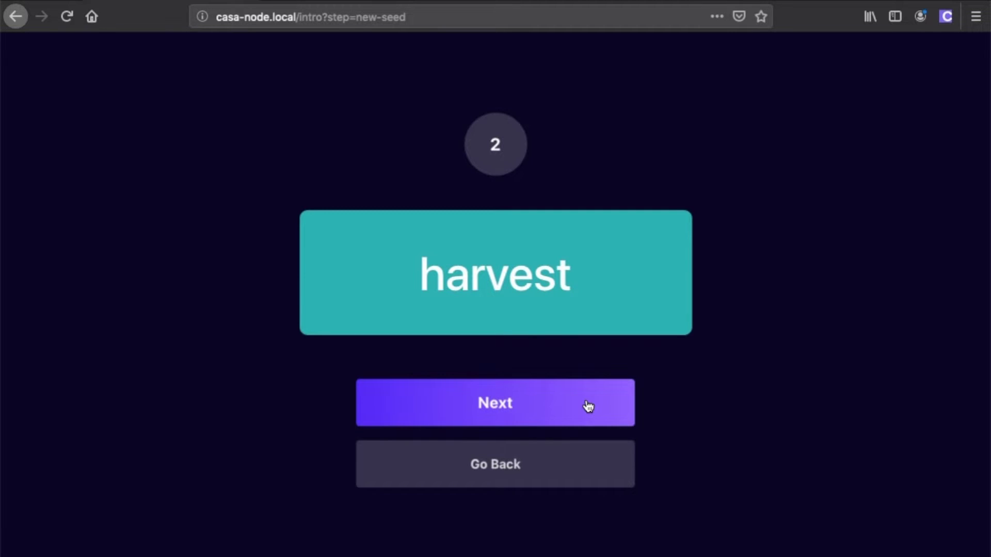
left_click(587, 406)
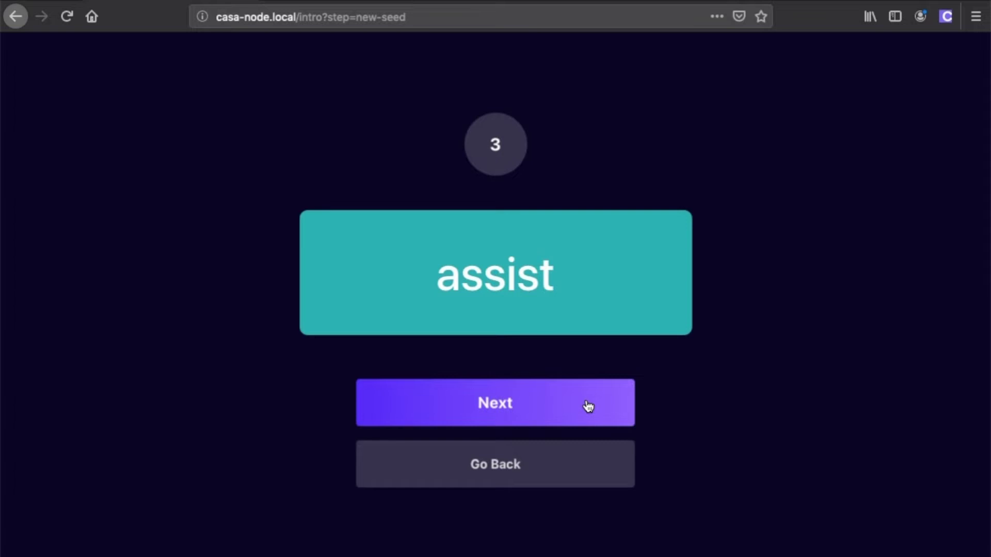
left_click(588, 406)
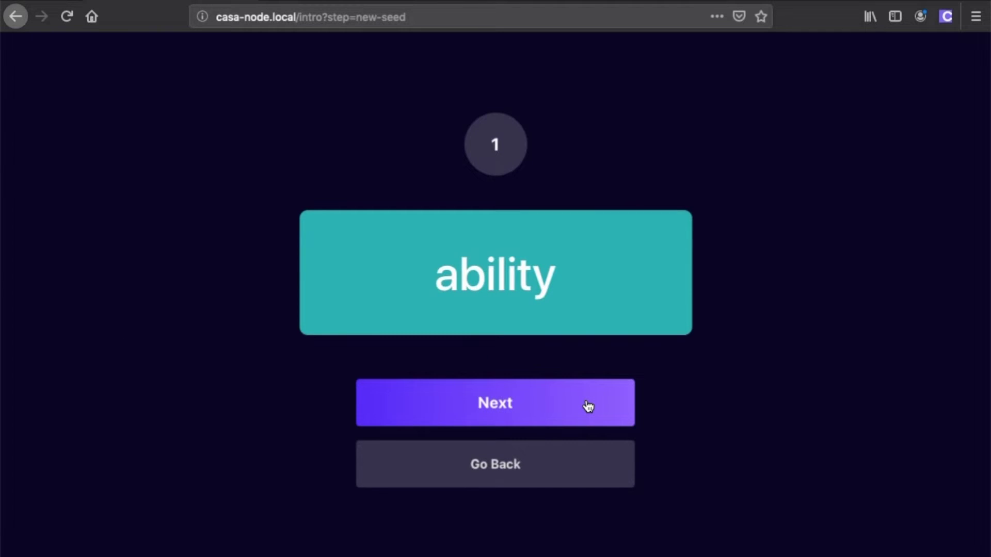
left_click(587, 406)
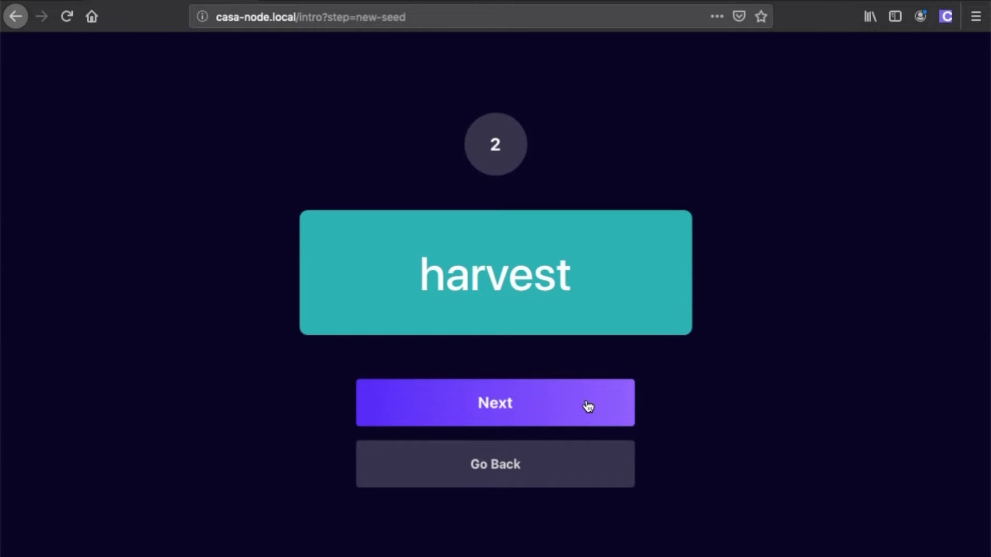
left_click(588, 406)
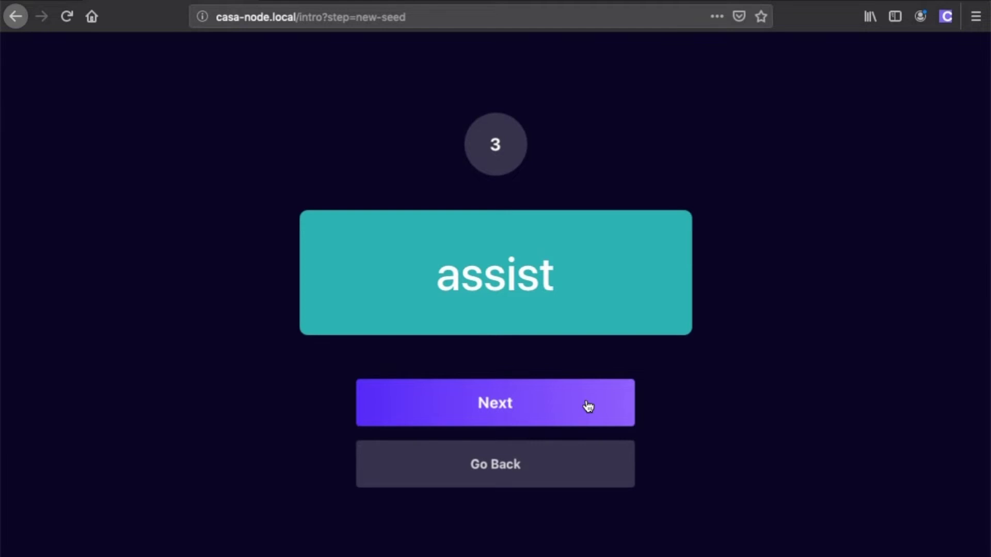
left_click(588, 406)
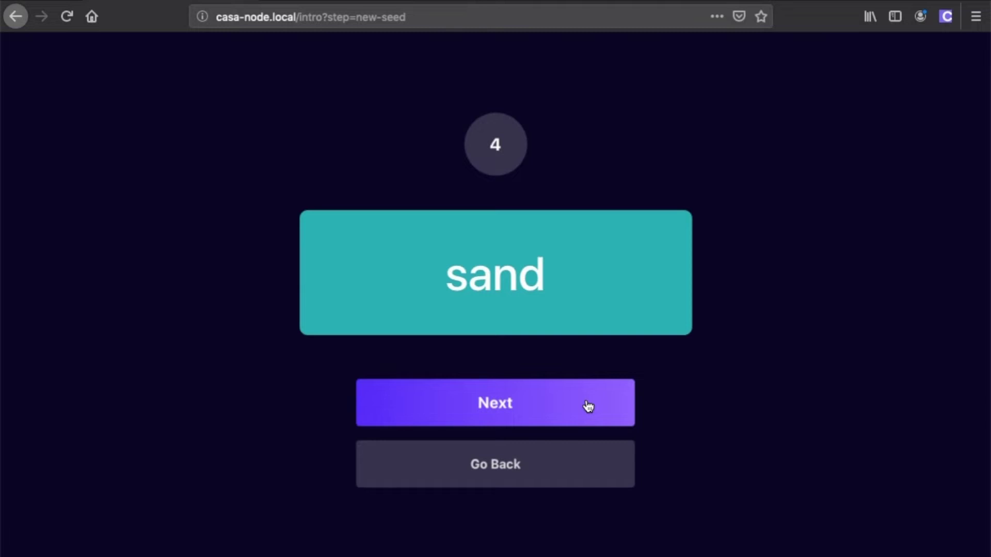
left_click(588, 406)
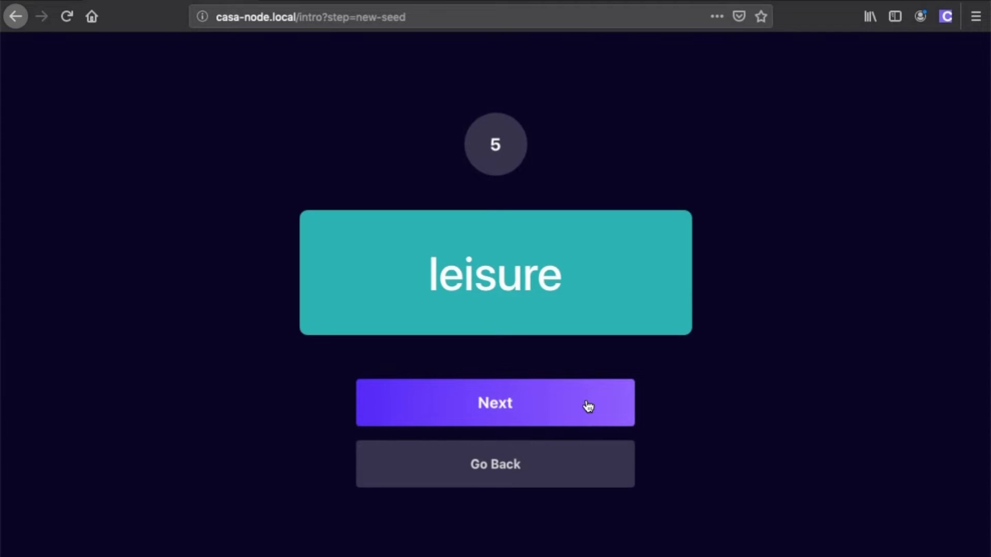
left_click(587, 406)
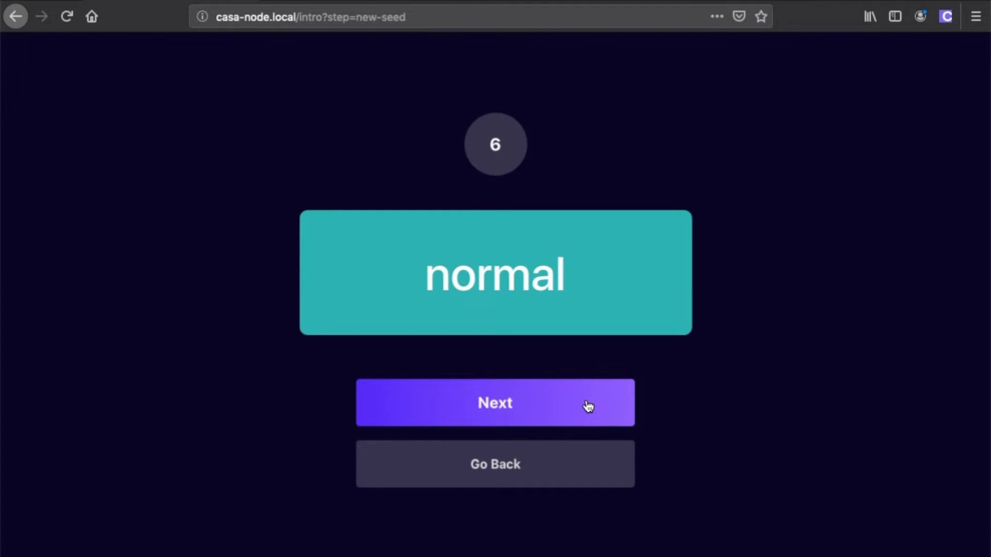
left_click(588, 406)
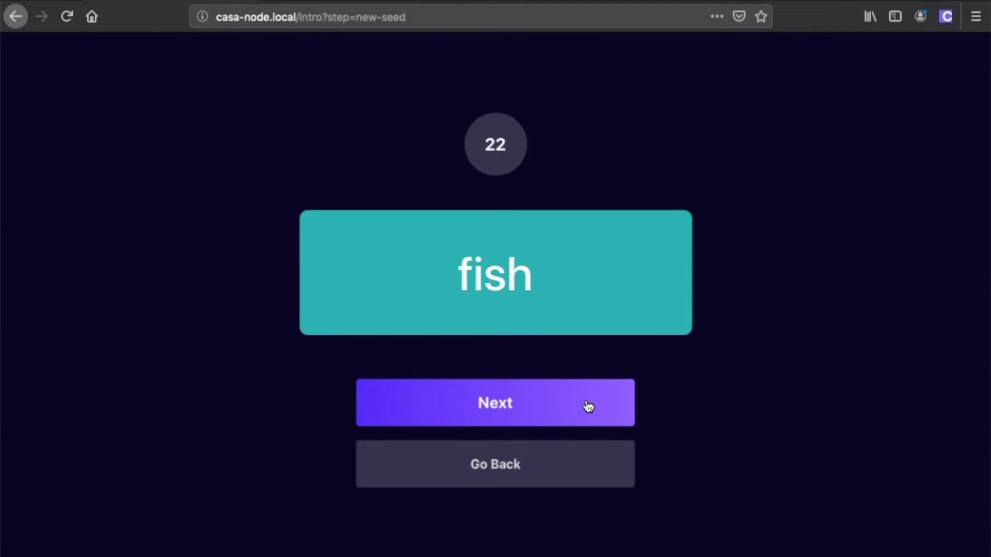
left_click(588, 406)
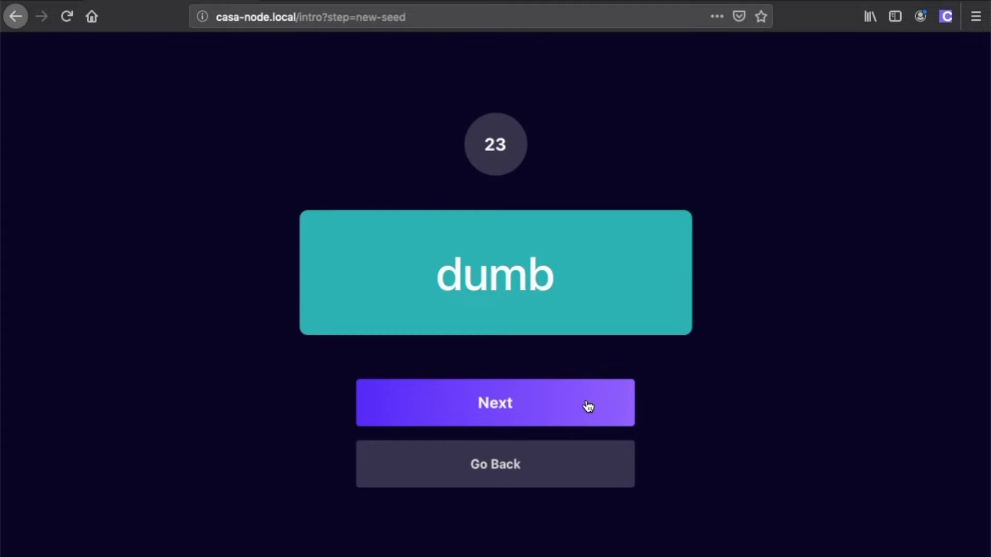
left_click(587, 406)
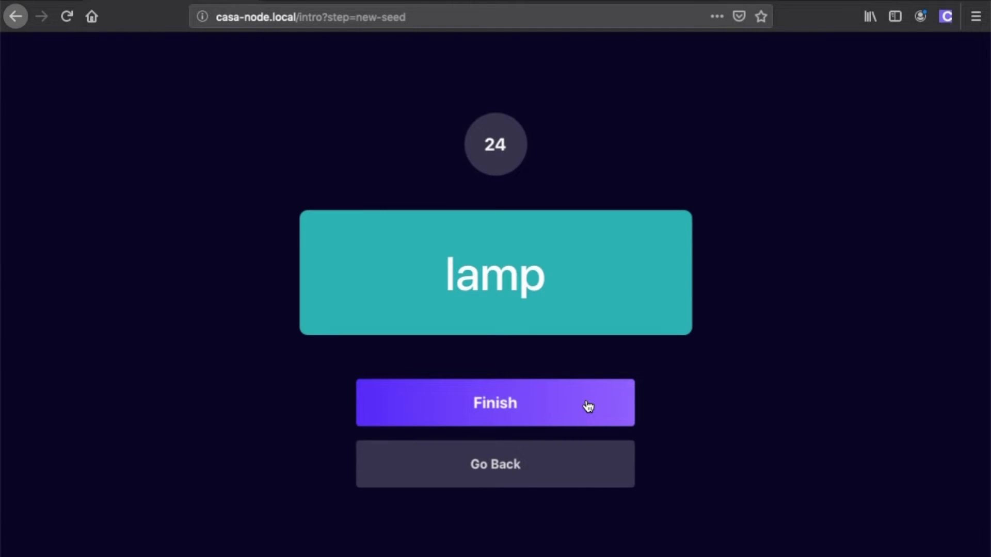
left_click(587, 406)
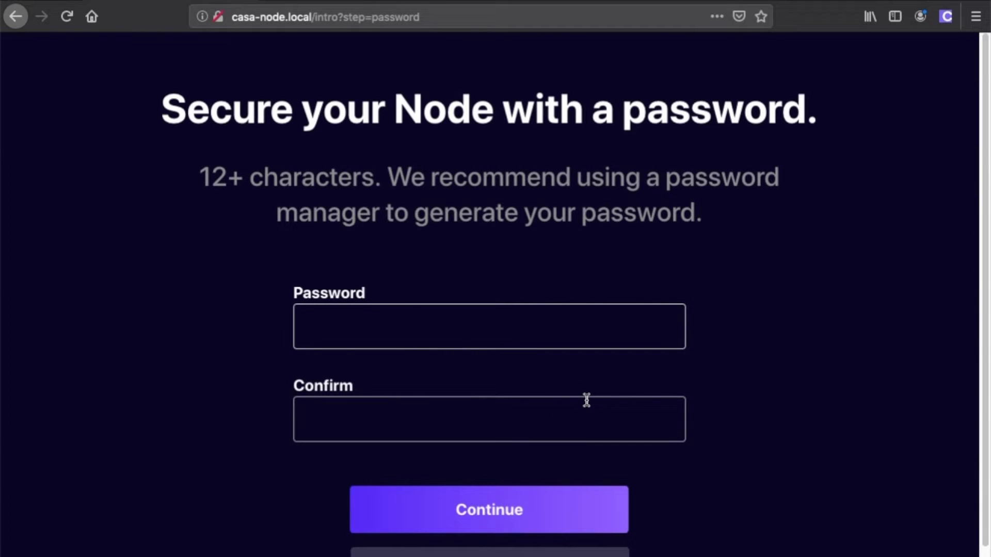
- Enter the new node password, confirm it in the second field, and continue
left_click(526, 329)
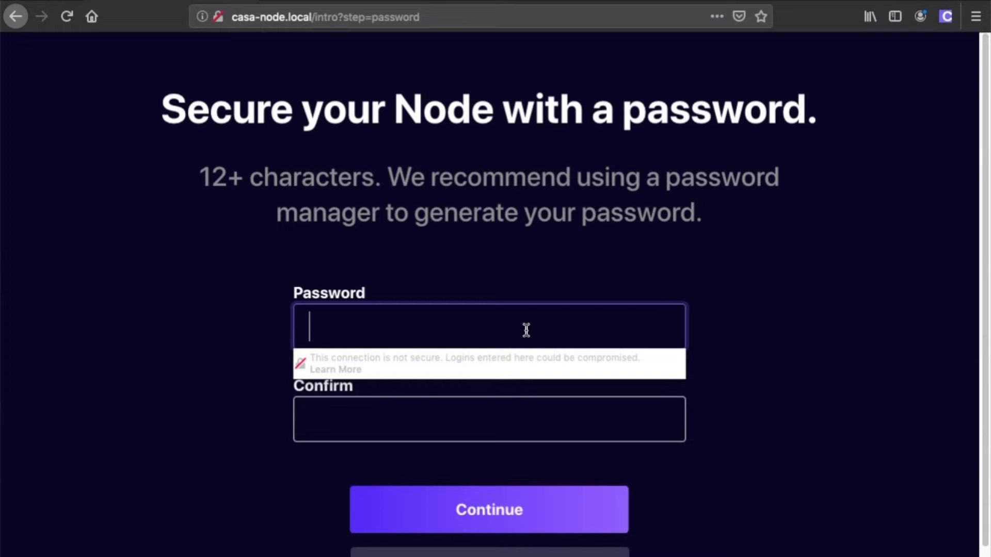
type("•••••")
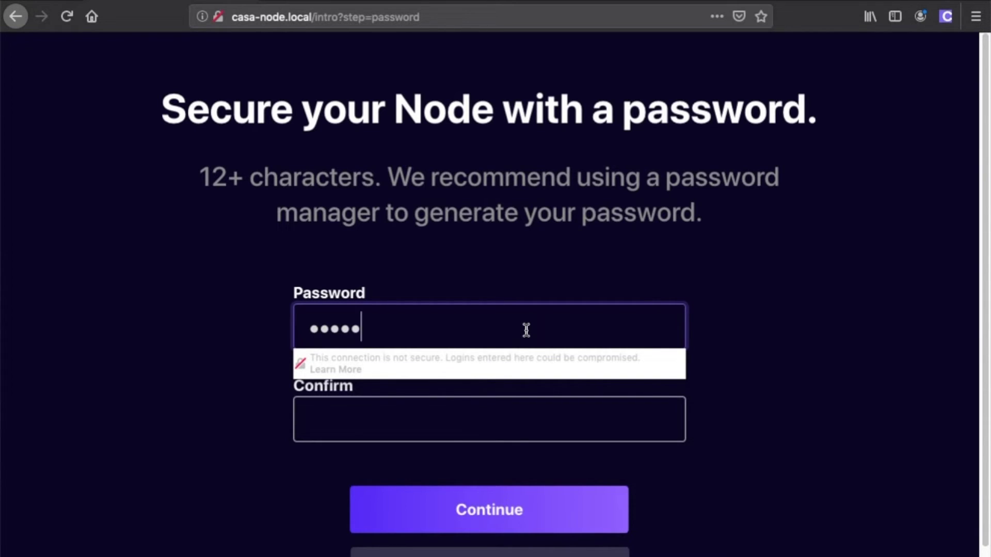
type("•••••••")
key("Tab")
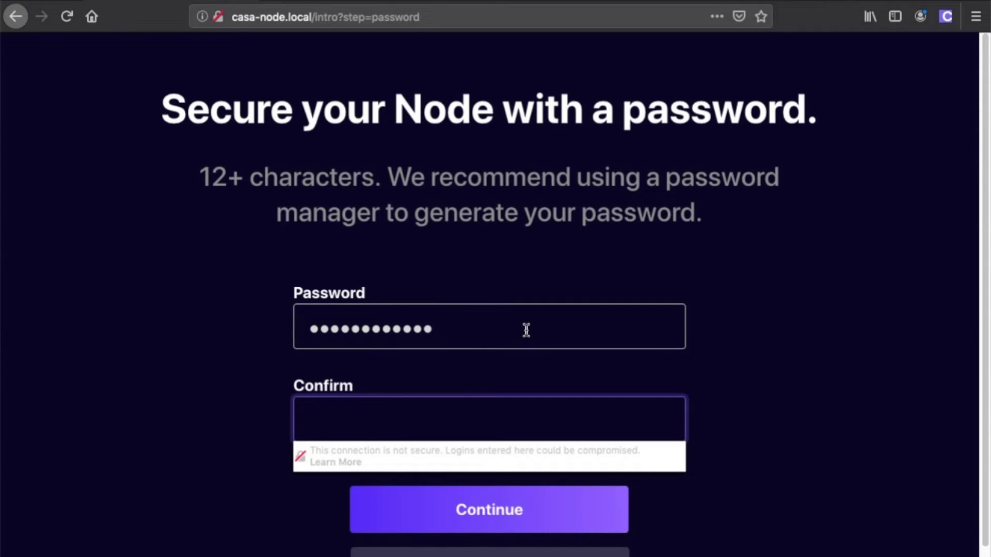
type("••••••••••••")
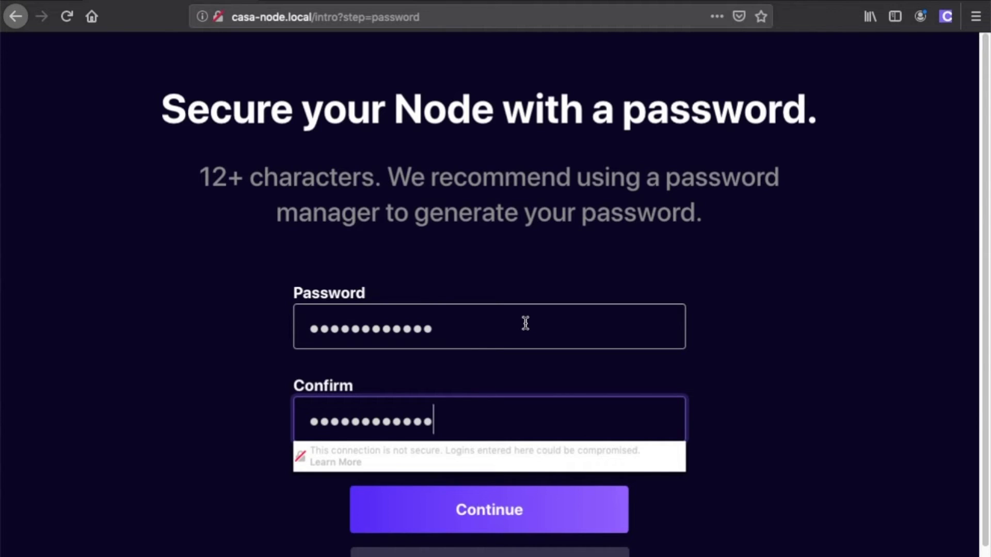
left_click(546, 505)
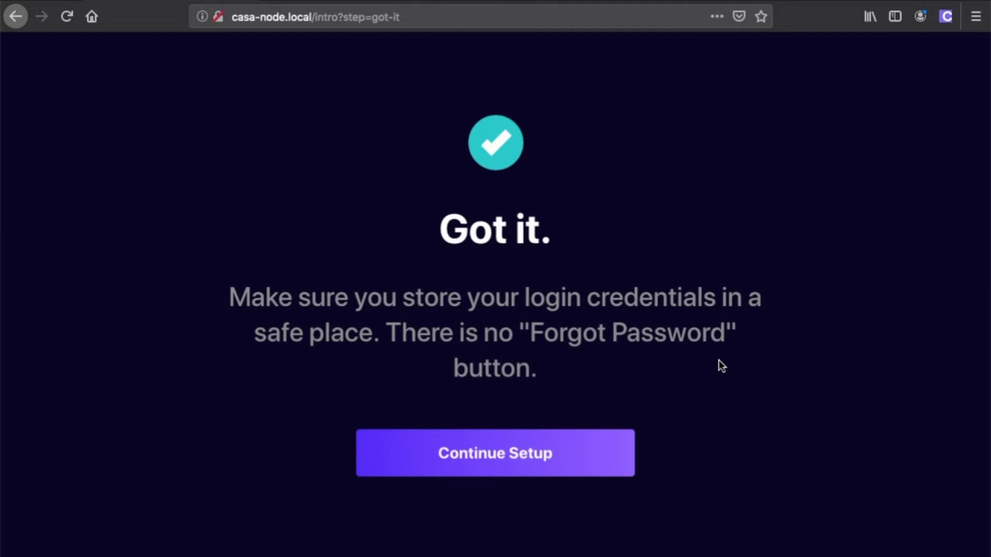
- Continue past the credentials and sync-time notices, then agree to the experimental-technology disclaimer
left_click(609, 444)
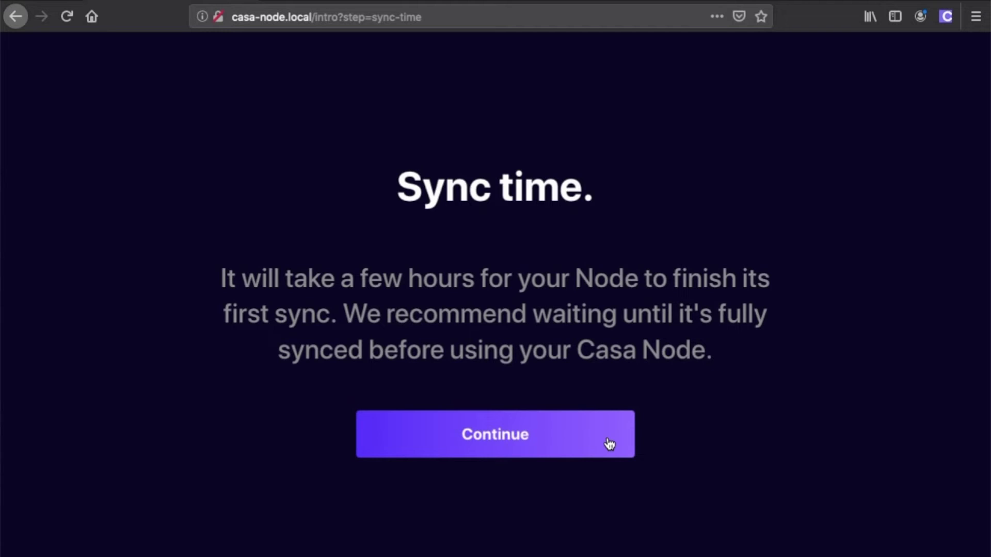
left_click(609, 445)
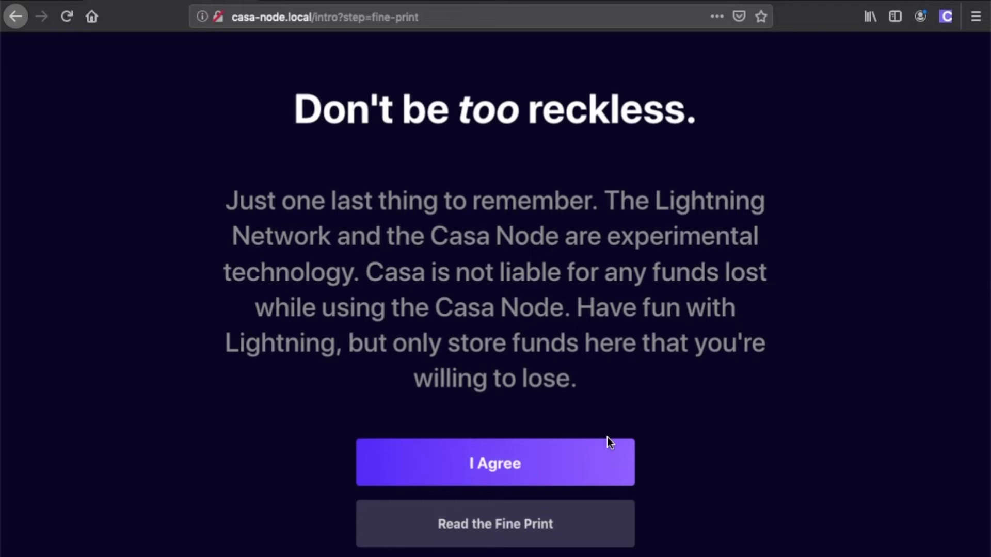
left_click(548, 479)
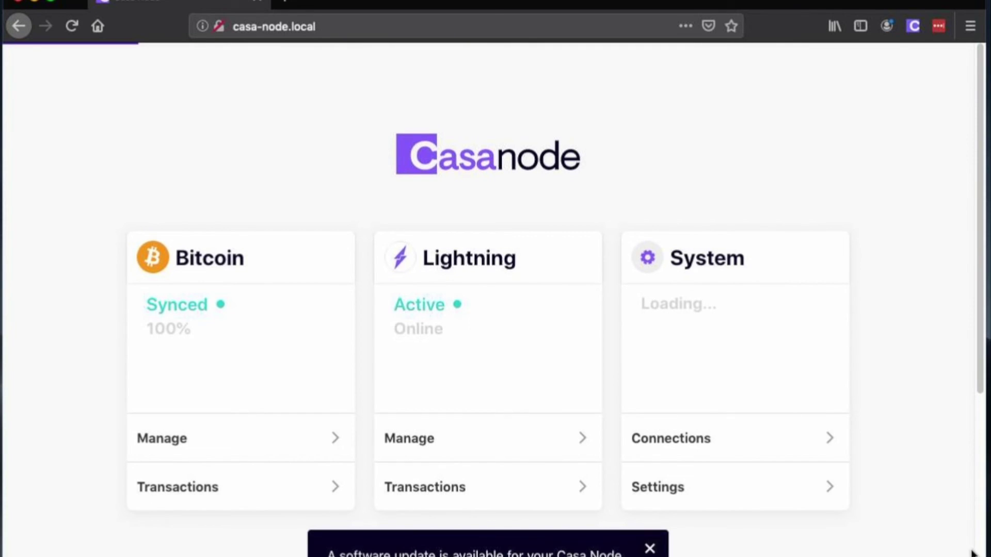
- Launch the available software update, confirm it with the node password, and dismiss the notice
scroll(718, 359, "down", 3)
scroll(717, 356, "down", 1)
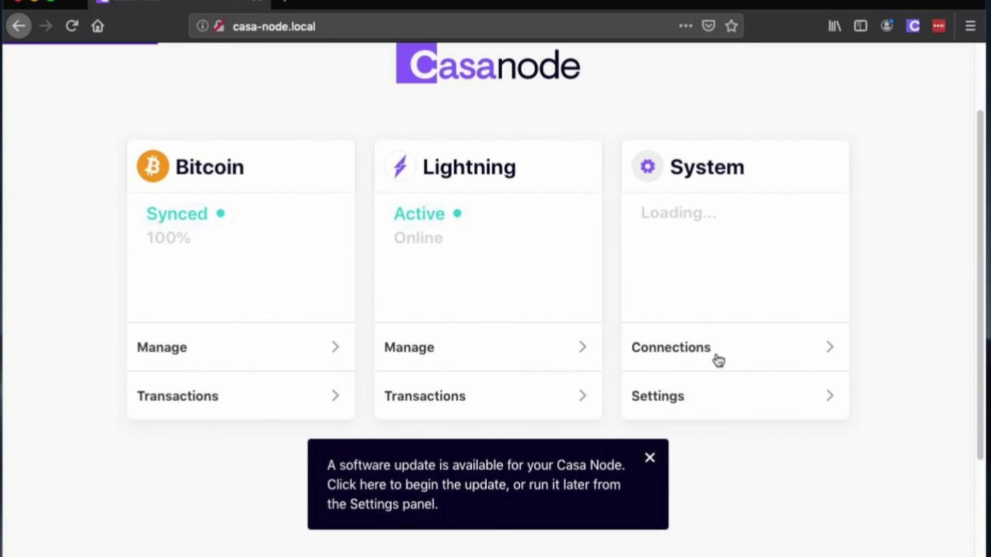
left_click(513, 487)
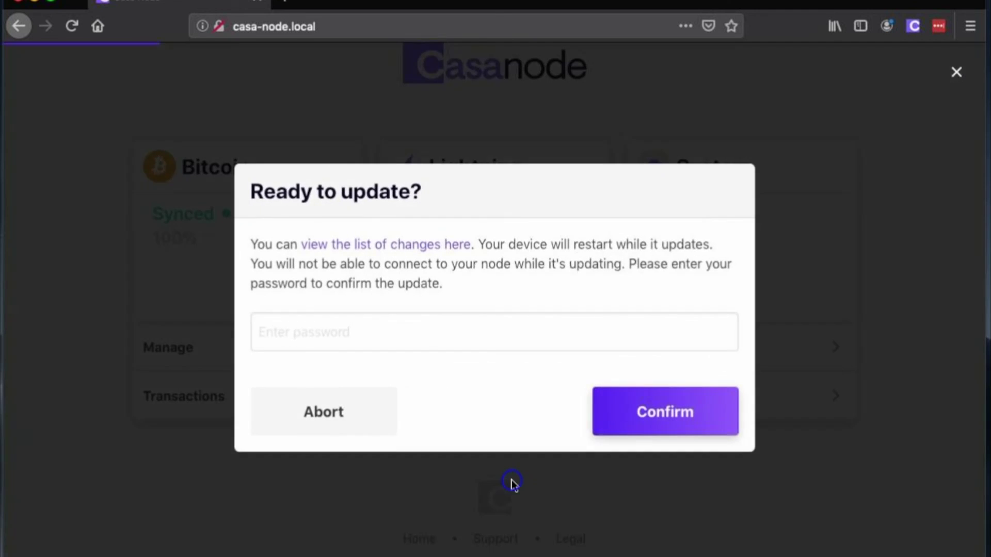
left_click(461, 337)
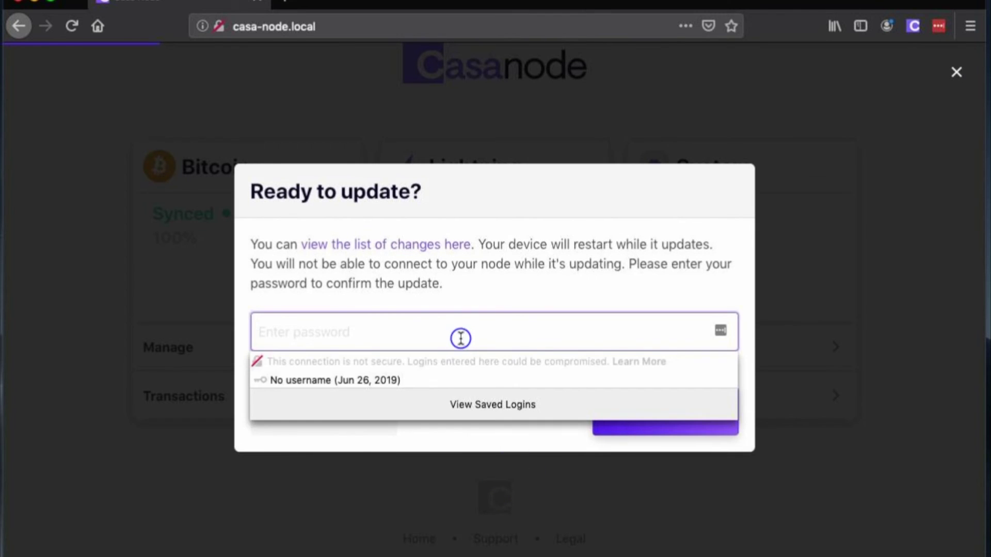
type("••")
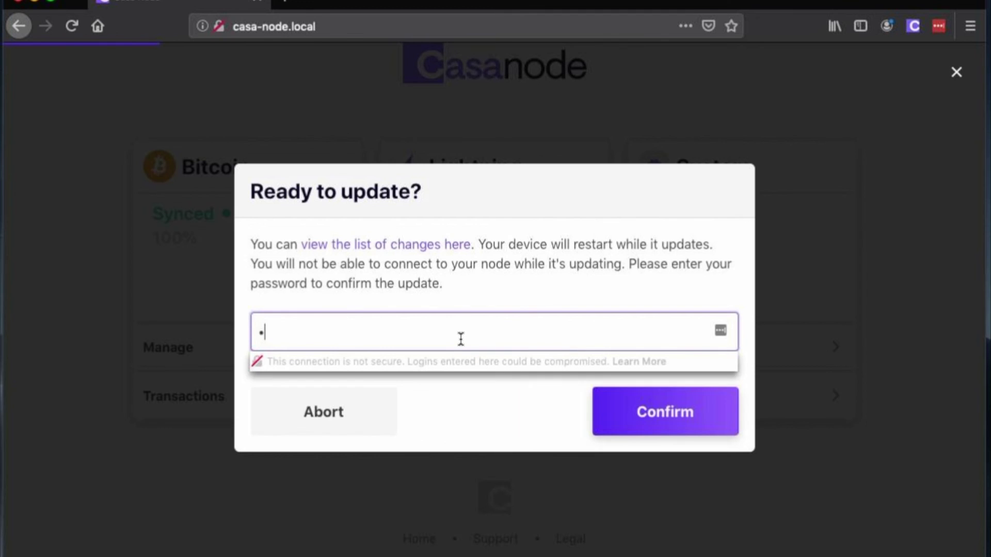
type("•••••••••••••")
key("Return")
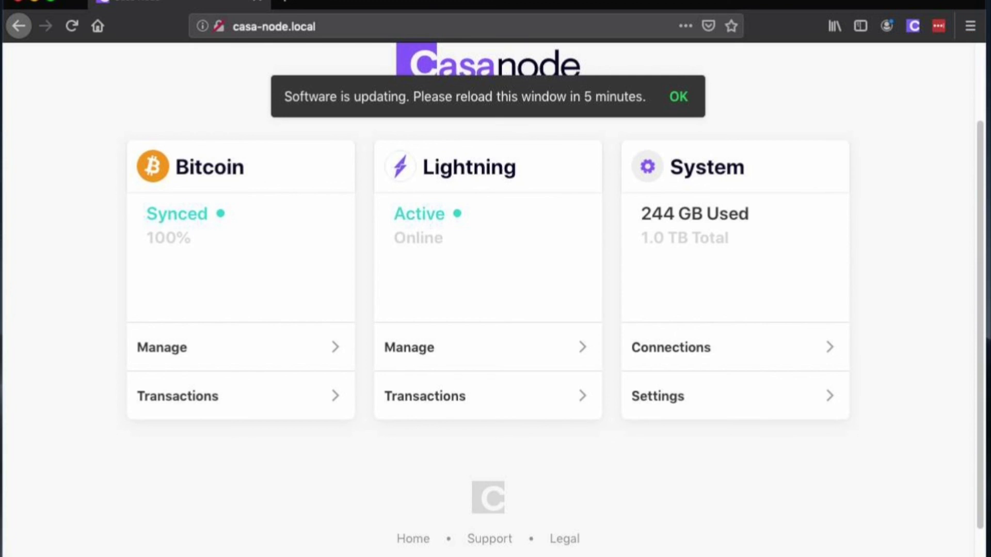
left_click(682, 97)
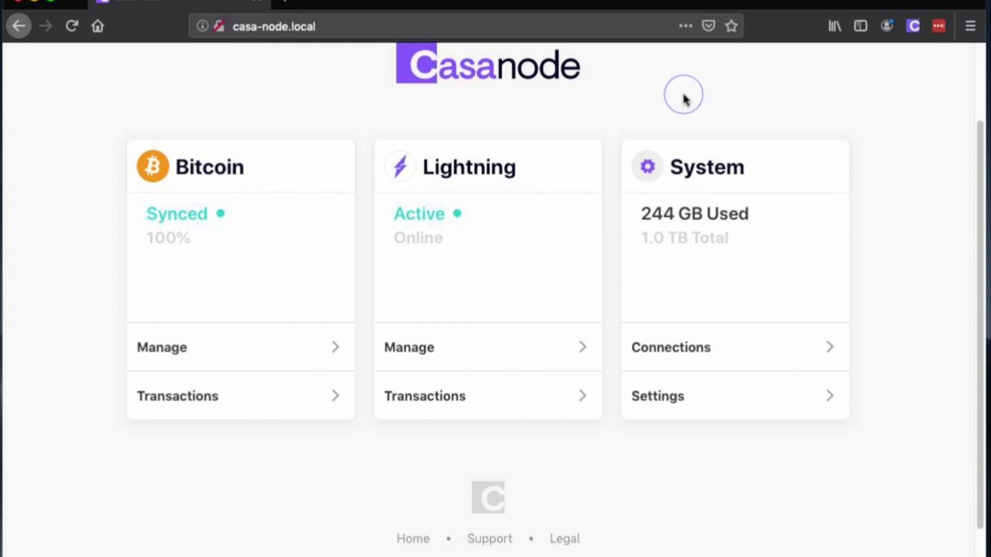